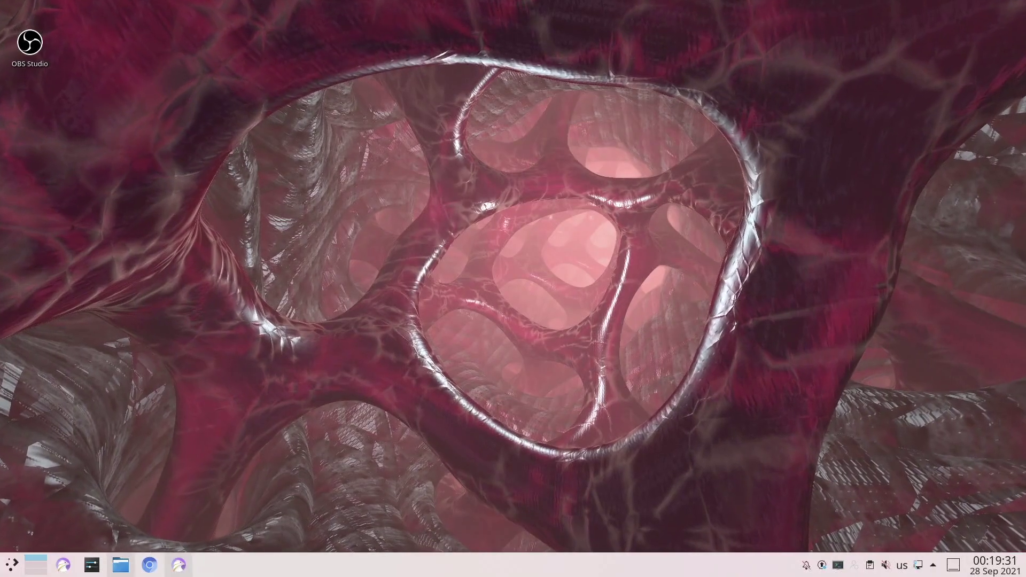
Launch OBS Studio from the desktop and share the Dell monitor as the capture screen
{"action": "left_click", "coordinate": [30, 42]}
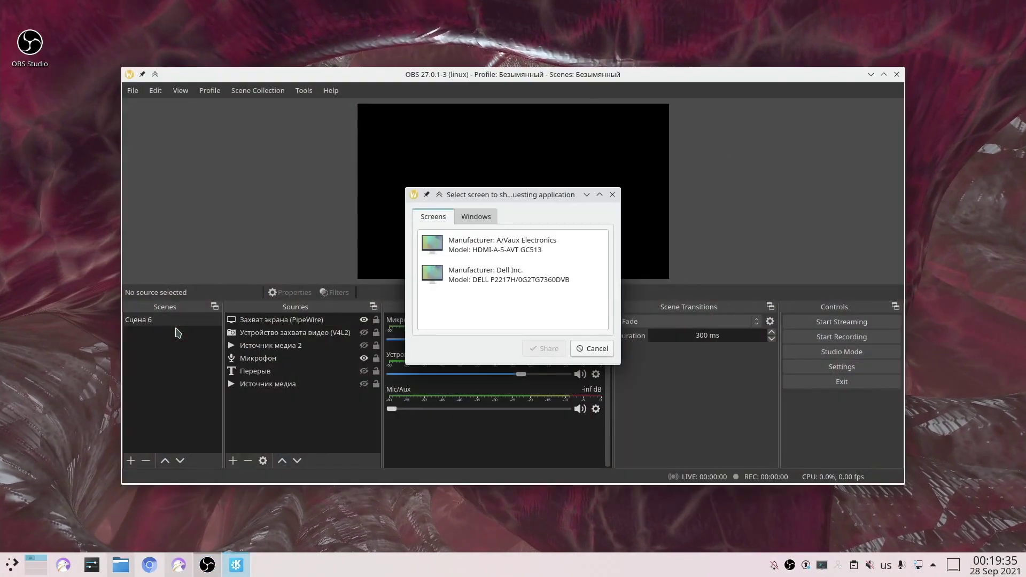
{"action": "left_click", "coordinate": [508, 282]}
{"action": "left_click", "coordinate": [533, 349]}
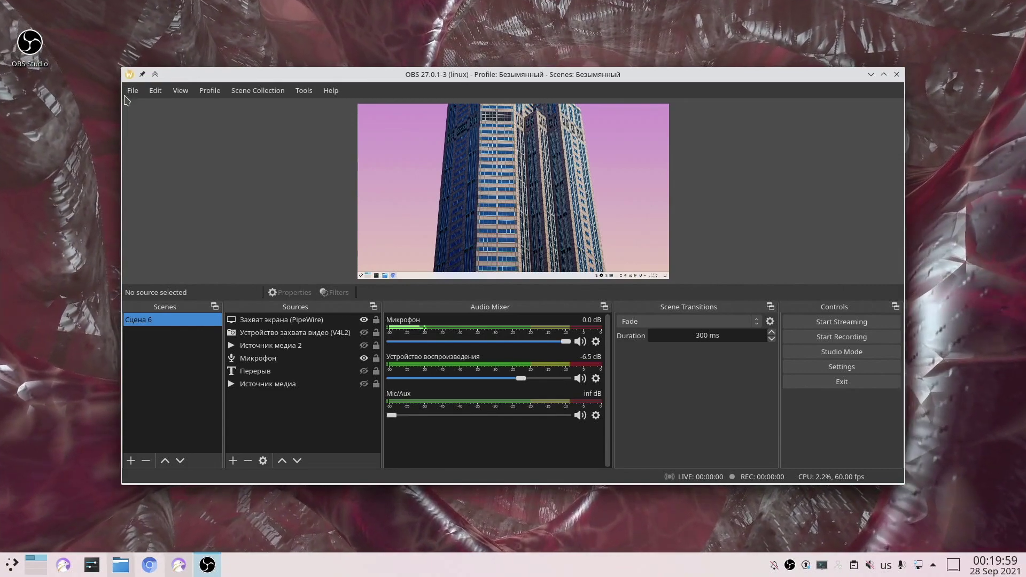
{"action": "left_click", "coordinate": [133, 91]}
Open File > Settings and switch to the Hotkeys page
{"action": "left_click", "coordinate": [152, 134]}
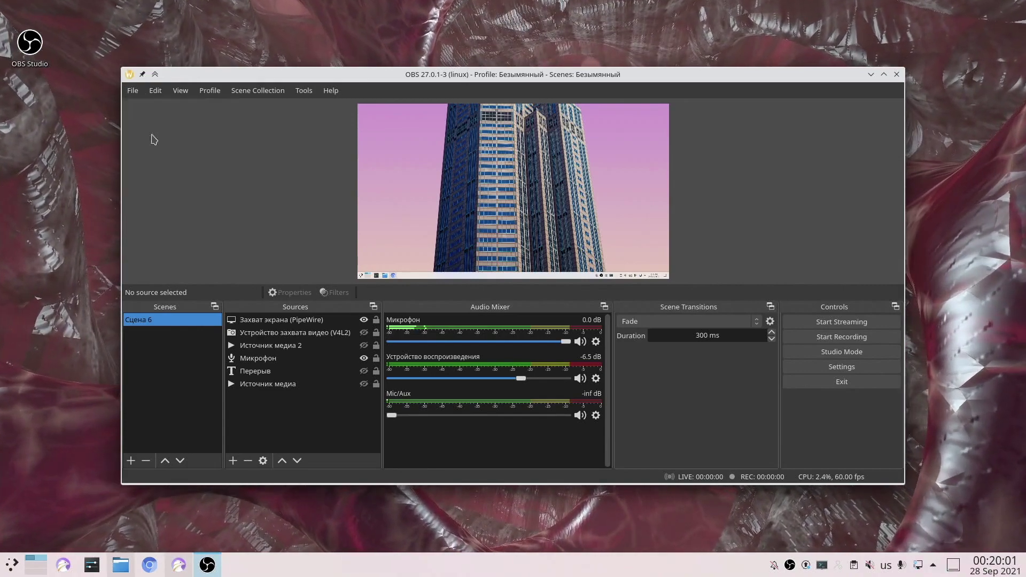
{"action": "left_click", "coordinate": [284, 244]}
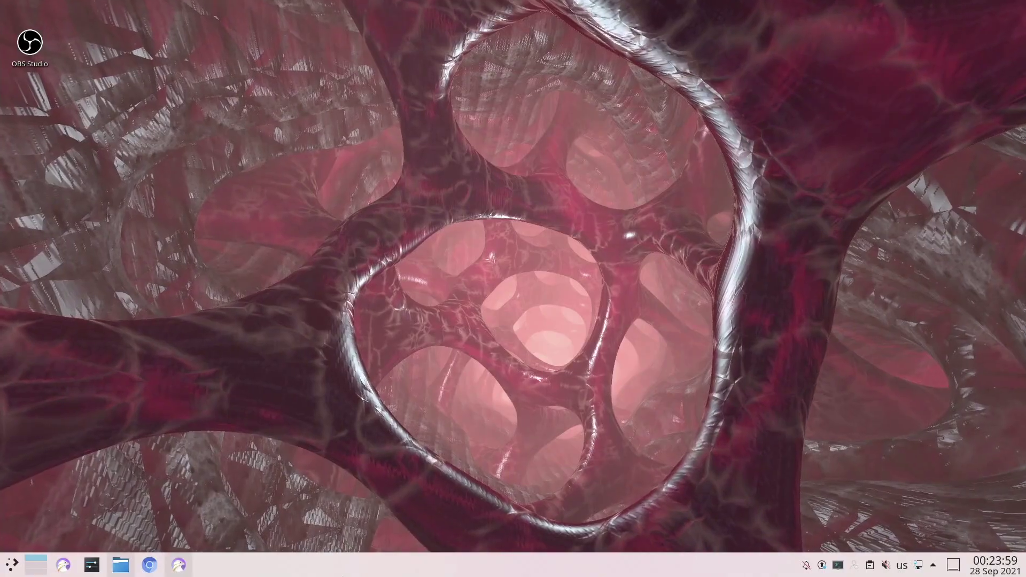
In Yakuake's Shell tab, rerun QT_QPA_PLATFORM=xcb obs to relaunch OBS under X11
{"action": "key", "text": "F12"}
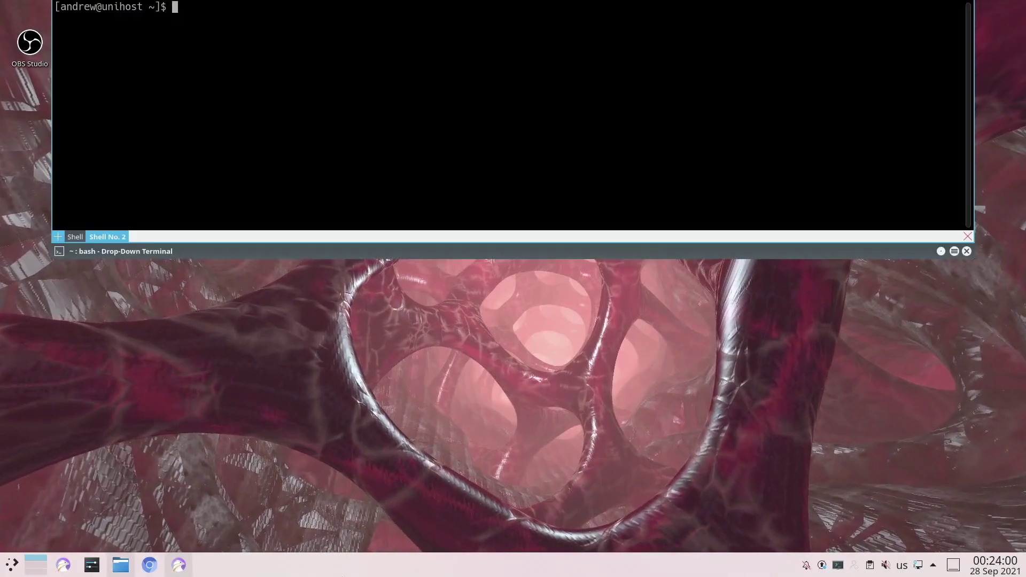
{"action": "key", "text": "shift+Left"}
{"action": "key", "text": "Up"}
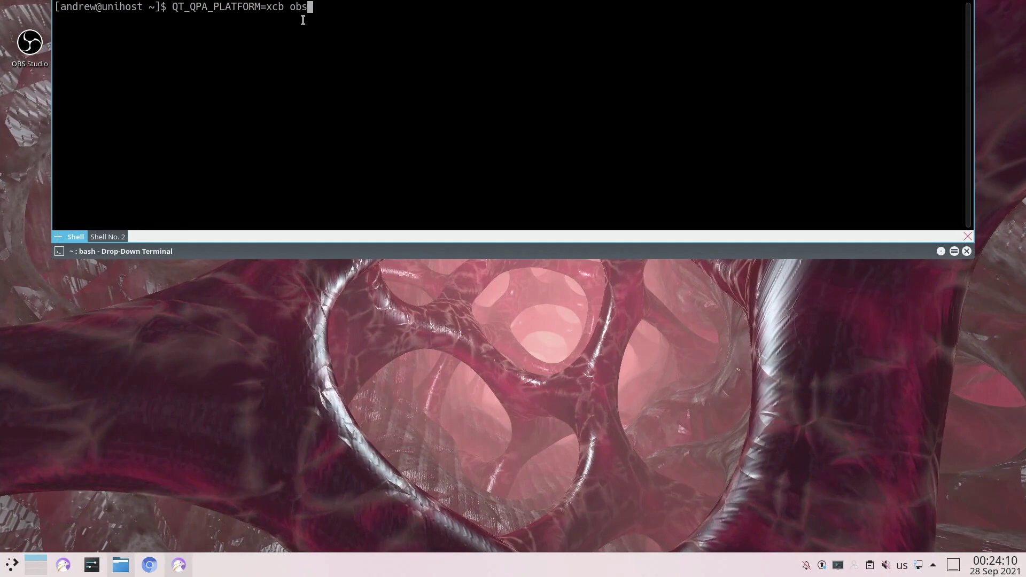
{"action": "key", "text": "Return"}
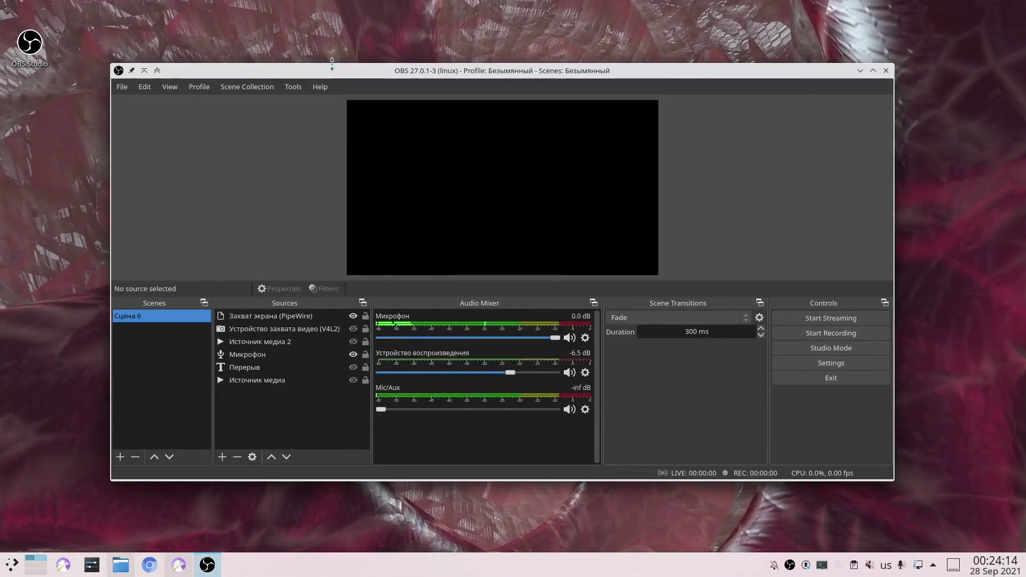
Start extramaus in Shell No. 2 and hide Yakuake to return to OBS
{"action": "key", "text": "F12"}
{"action": "key", "text": "ctrl+shift+t"}
{"action": "type", "text": "extramaus"}
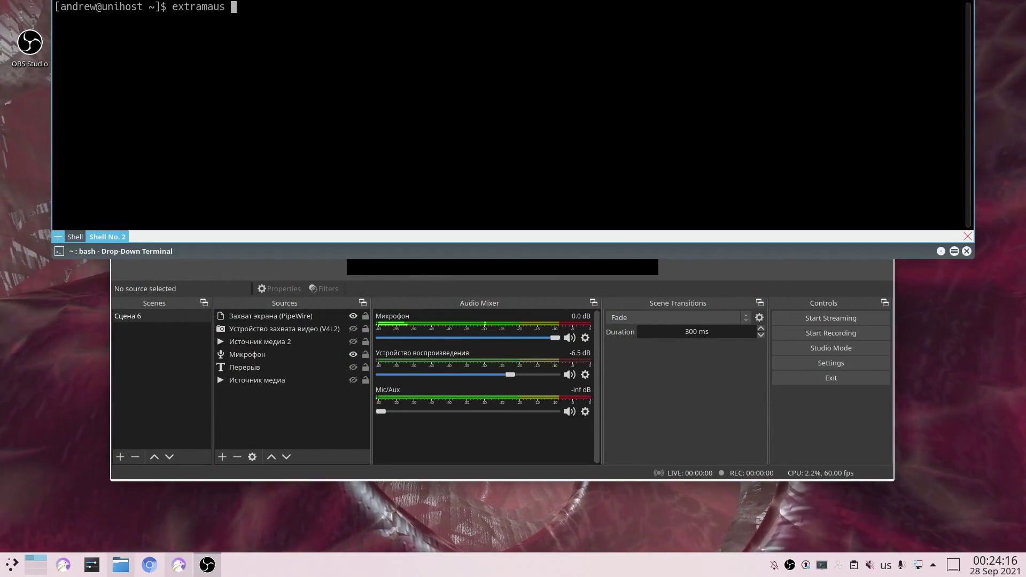
{"action": "key", "text": "F12"}
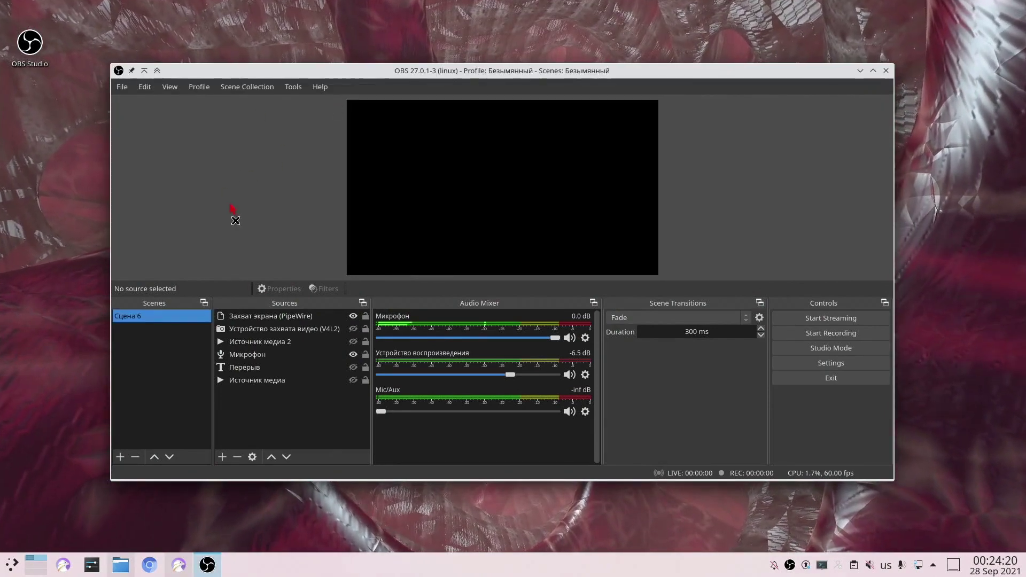
{"action": "left_click", "coordinate": [123, 87]}
{"action": "left_click", "coordinate": [132, 131]}
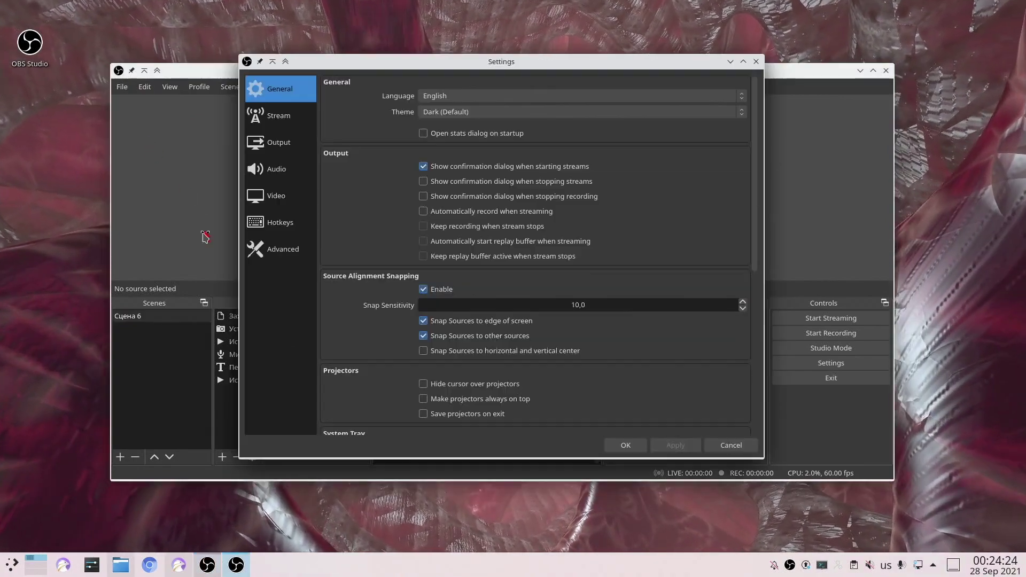
{"action": "left_click", "coordinate": [302, 227]}
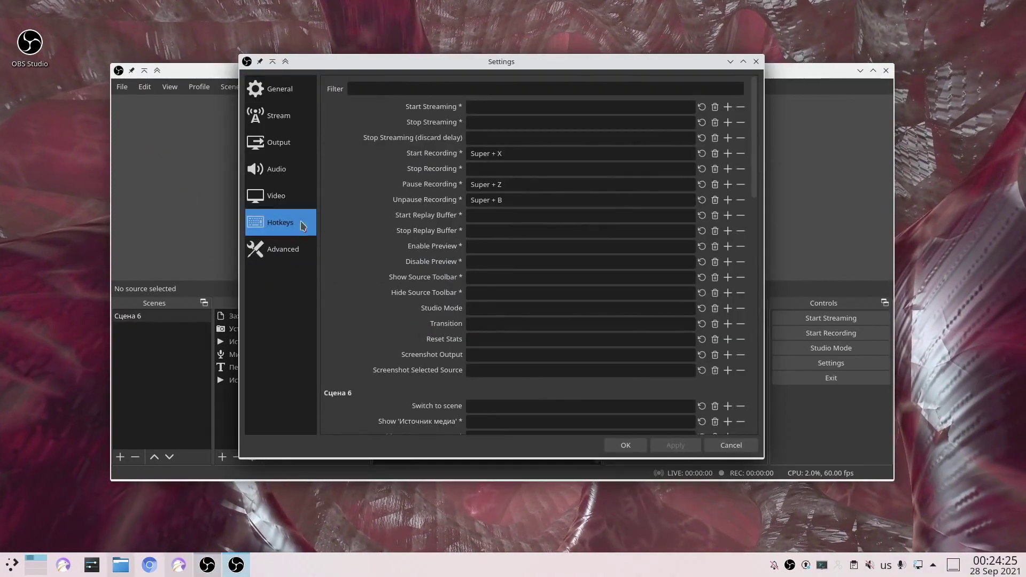
{"action": "left_click", "coordinate": [514, 166]}
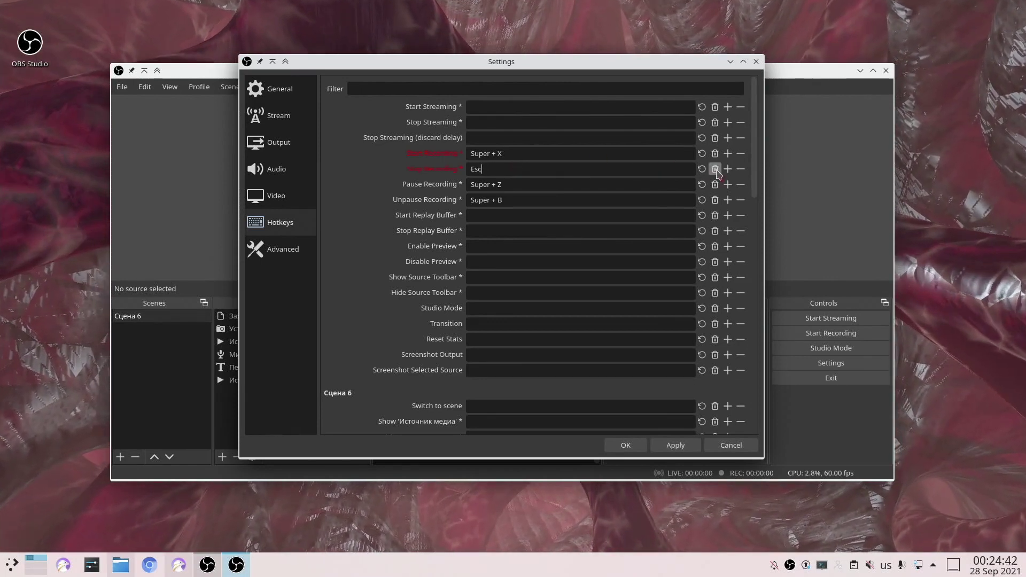
{"action": "left_click", "coordinate": [634, 445]}
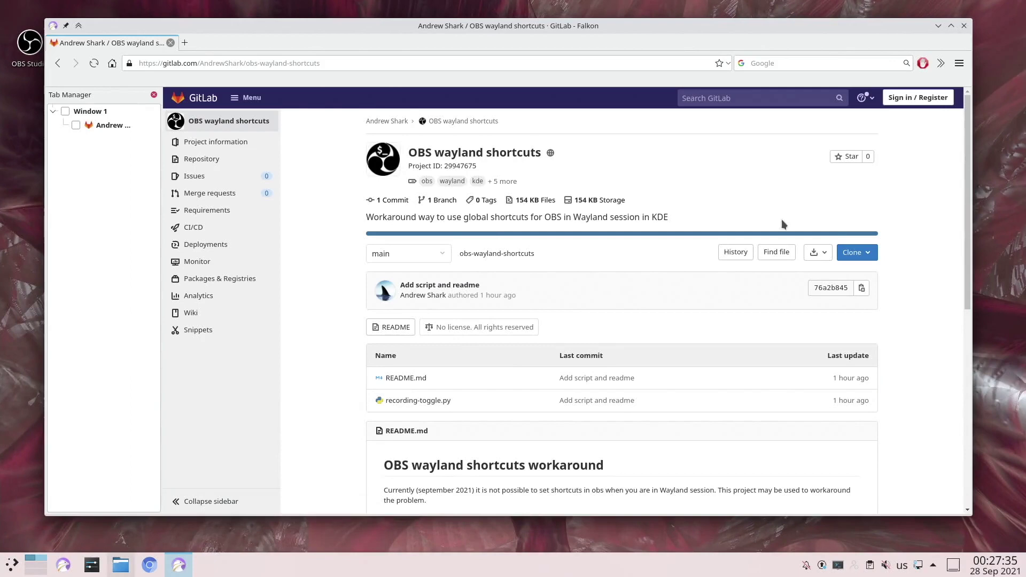
Copy the project's SSH clone address from GitLab's Clone menu and open Dolphin on Demo
{"action": "left_click", "coordinate": [865, 259]}
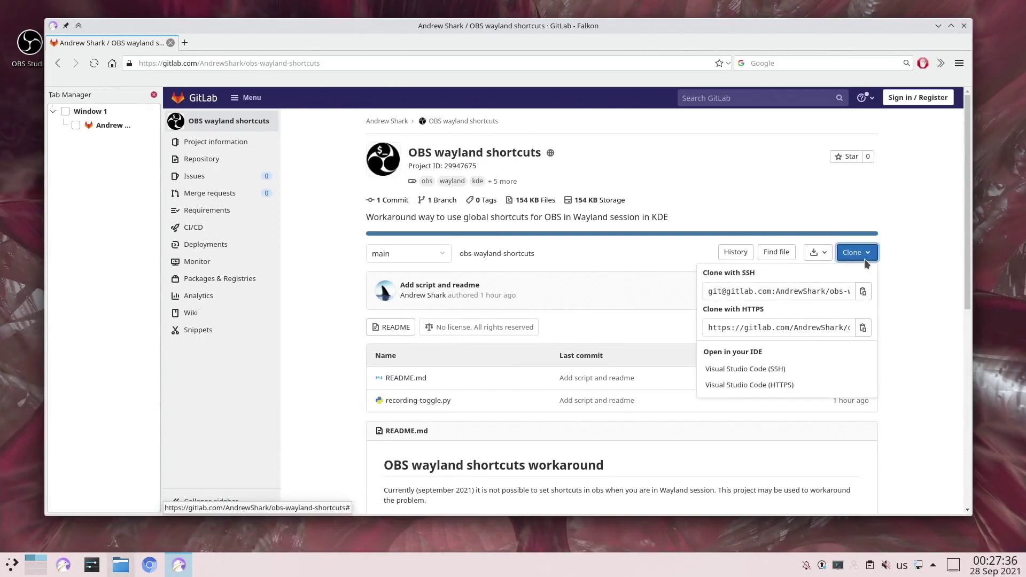
{"action": "left_click", "coordinate": [864, 292]}
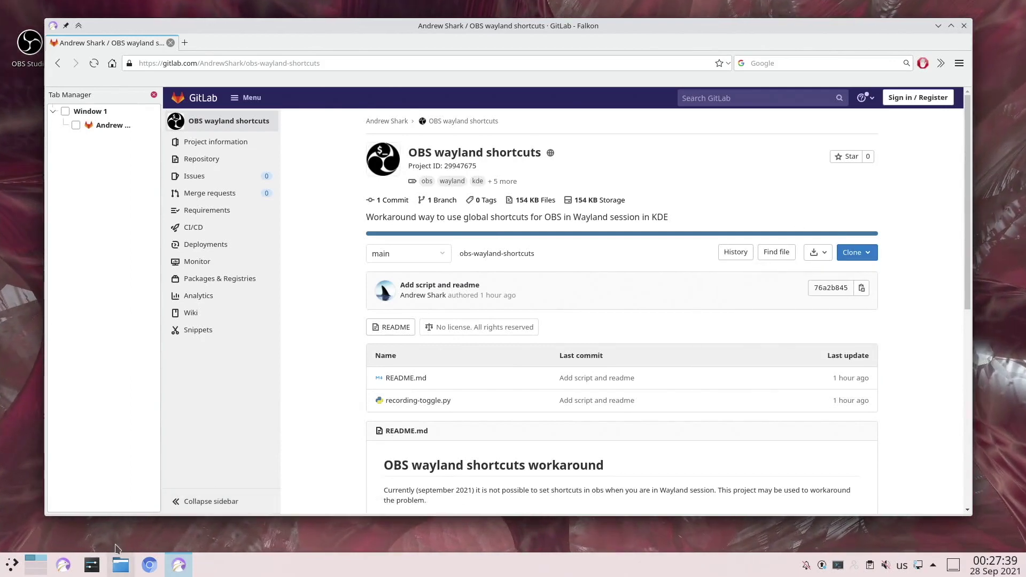
{"action": "left_click", "coordinate": [121, 565]}
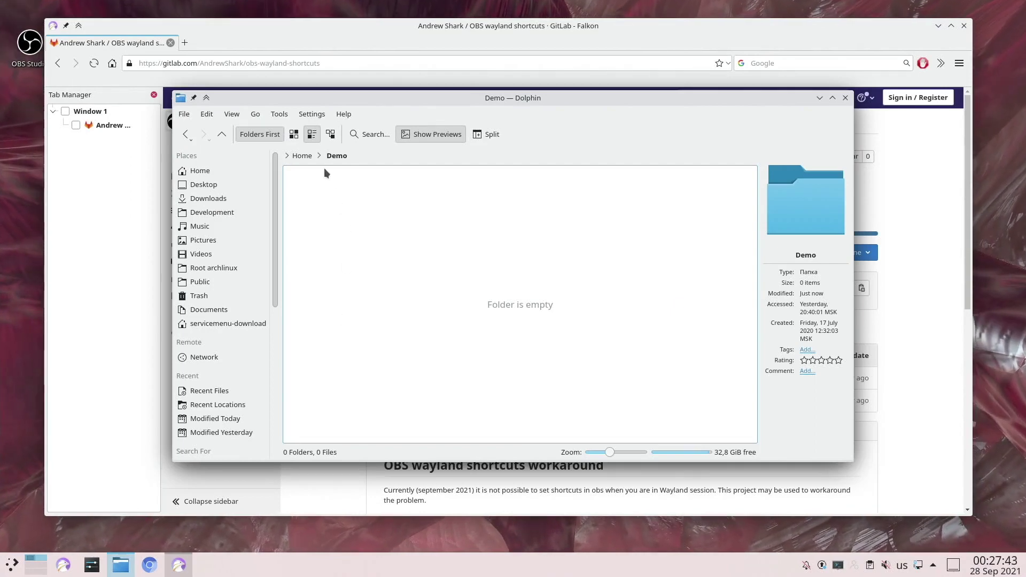
Open Dolphin's terminal panel in Demo with the SSH clone address pasted at the prompt
{"action": "key", "text": "F4"}
{"action": "key", "text": "ctrl+shift+v"}
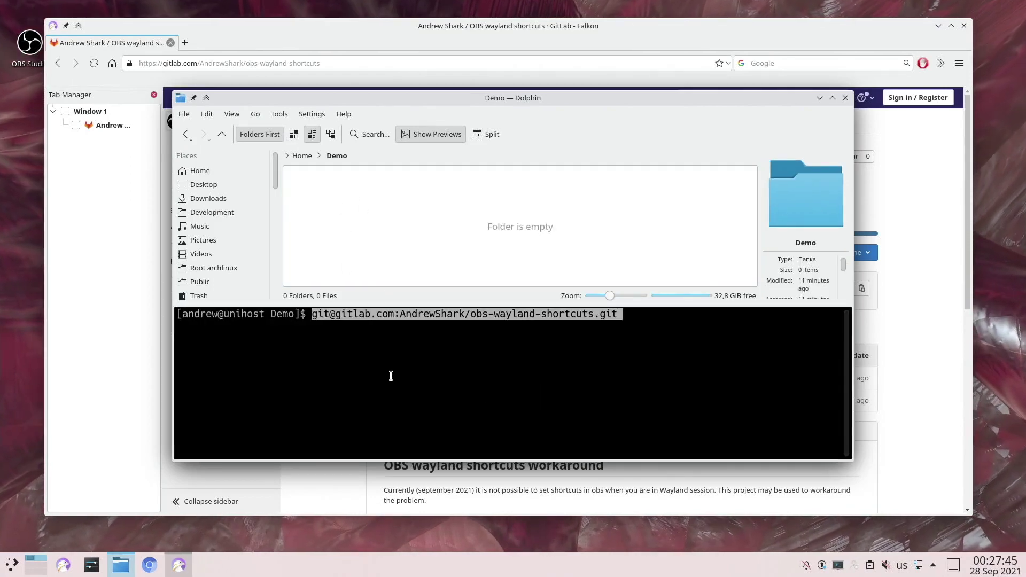
{"action": "key", "text": "Home"}
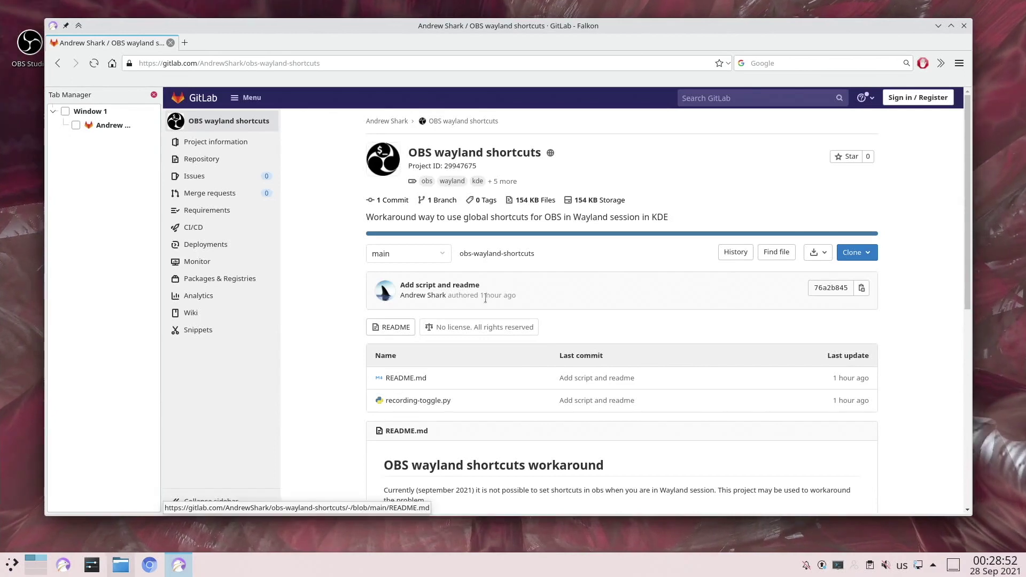
{"action": "scroll", "coordinate": [486, 297], "scroll_direction": "down", "scroll_amount": 5}
{"action": "scroll", "coordinate": [485, 297], "scroll_direction": "down", "scroll_amount": 5}
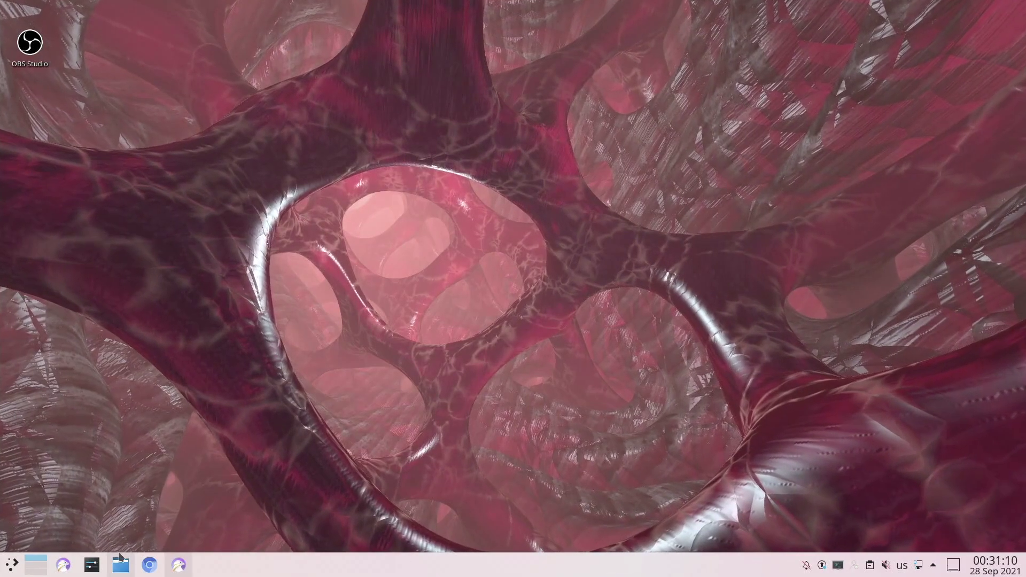
Open the obs-wayland-shortcuts folder in Dolphin and copy recording-toggle.py's location
{"action": "left_click", "coordinate": [122, 566]}
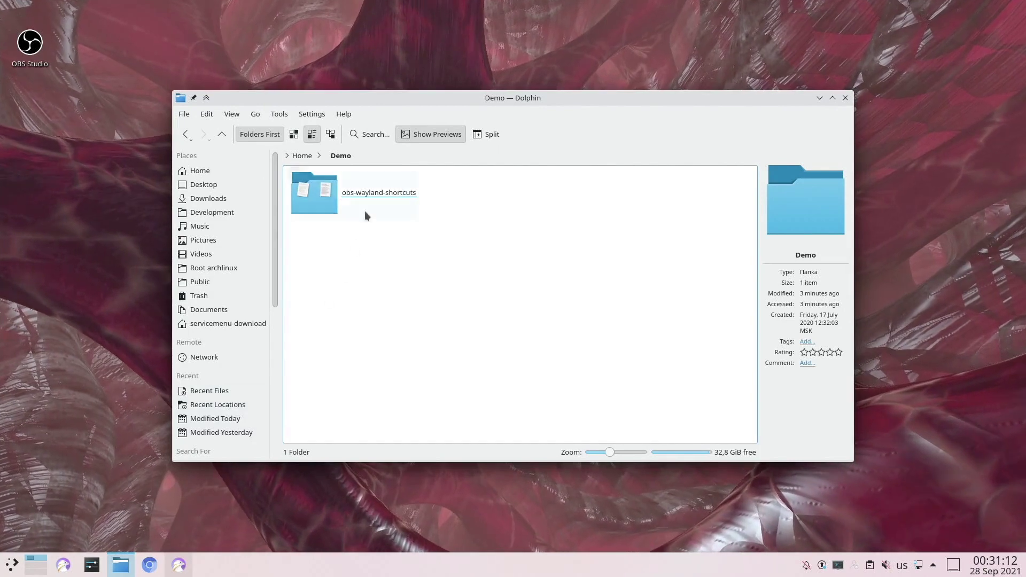
{"action": "double_click", "coordinate": [372, 198]}
{"action": "right_click", "coordinate": [372, 244]}
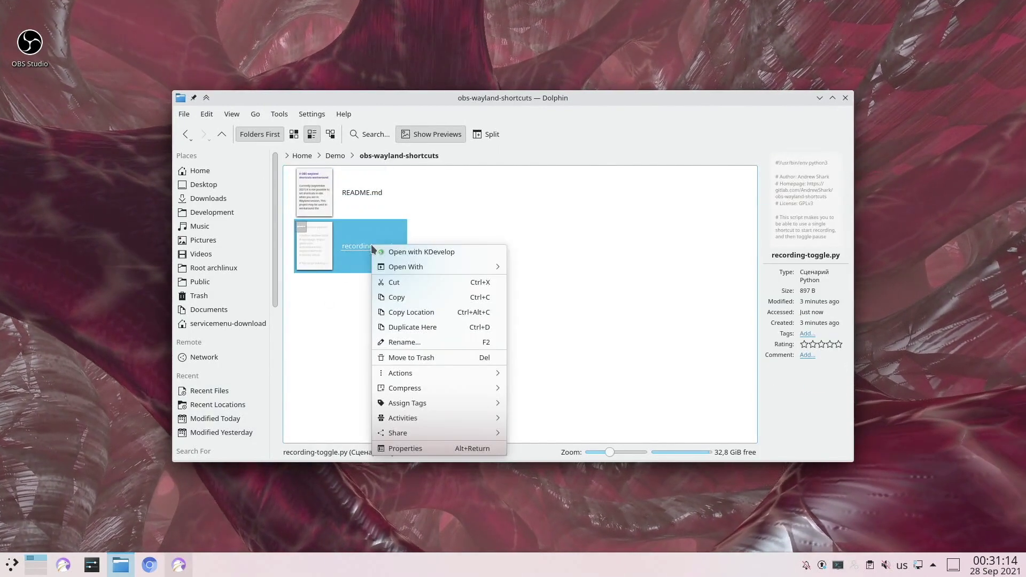
{"action": "left_click", "coordinate": [440, 310]}
{"action": "left_click", "coordinate": [428, 327]}
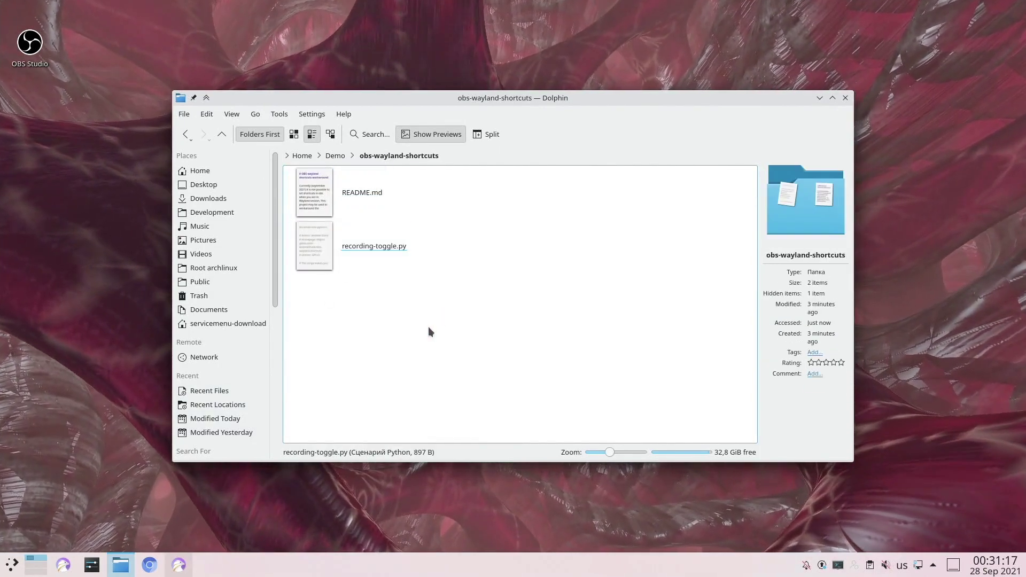
Go to System Settings' Shortcuts > Custom Shortcuts page
{"action": "left_click", "coordinate": [93, 566]}
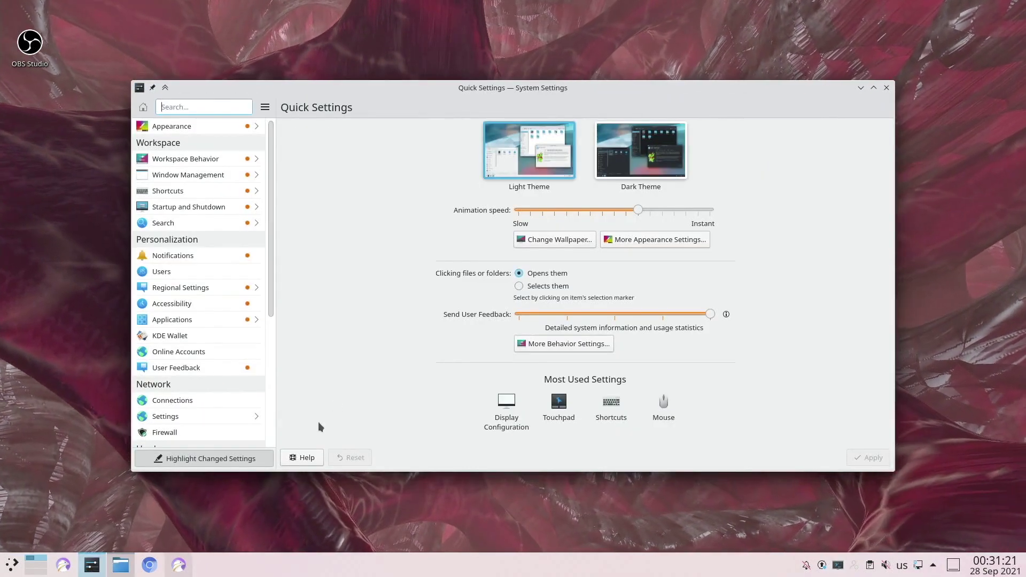
{"action": "left_click", "coordinate": [182, 191]}
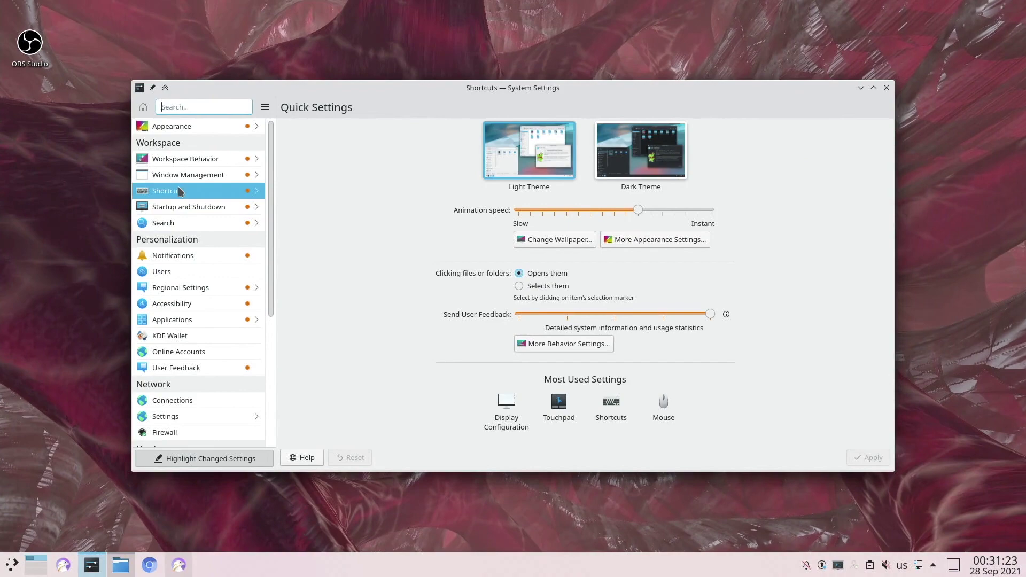
{"action": "left_click", "coordinate": [308, 144]}
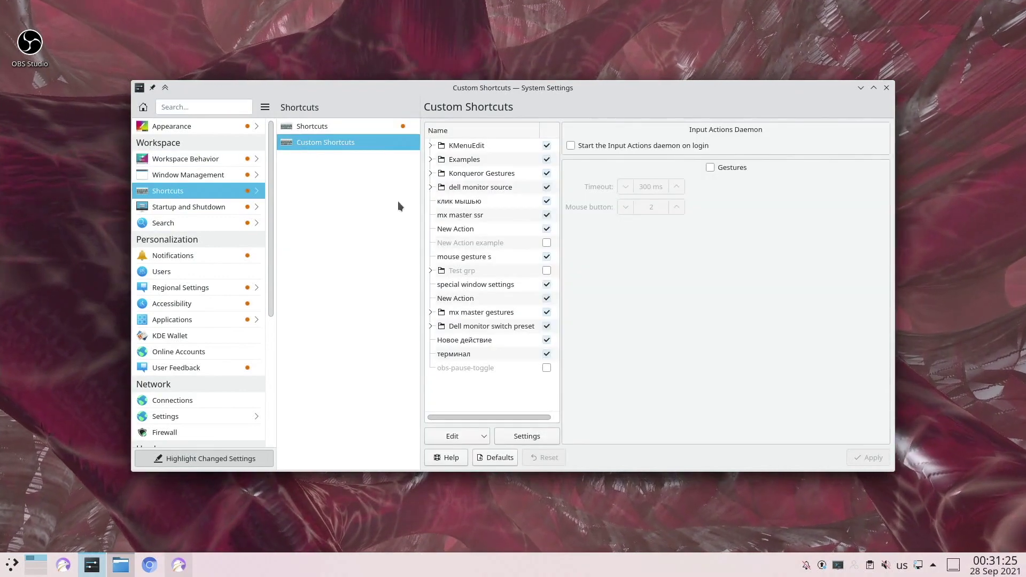
Add a New > Global Shortcut > Command/URL entry named obs-wayland-shortcuts
{"action": "left_click", "coordinate": [472, 383]}
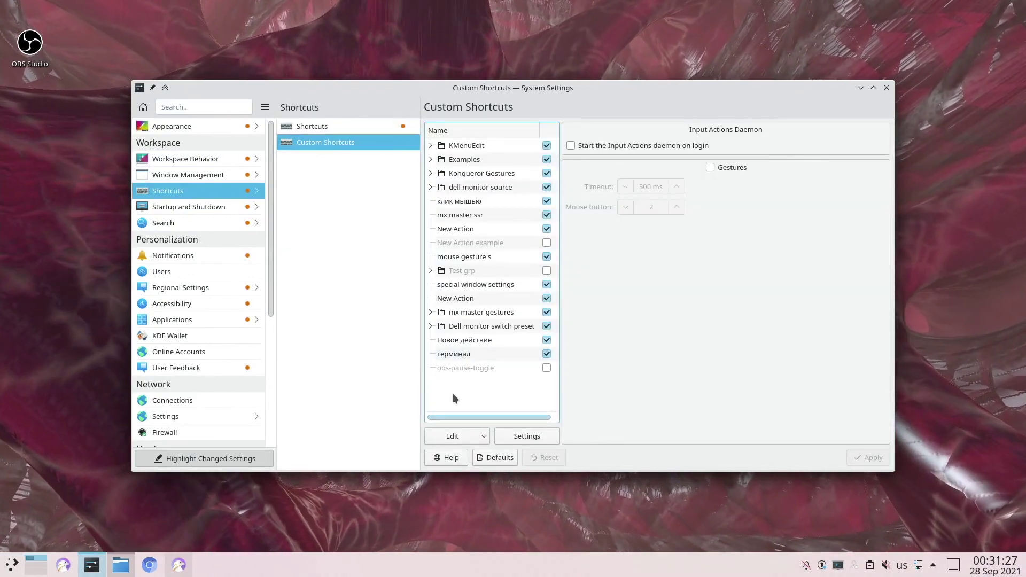
{"action": "right_click", "coordinate": [444, 384]}
{"action": "mouse_move", "coordinate": [475, 392]}
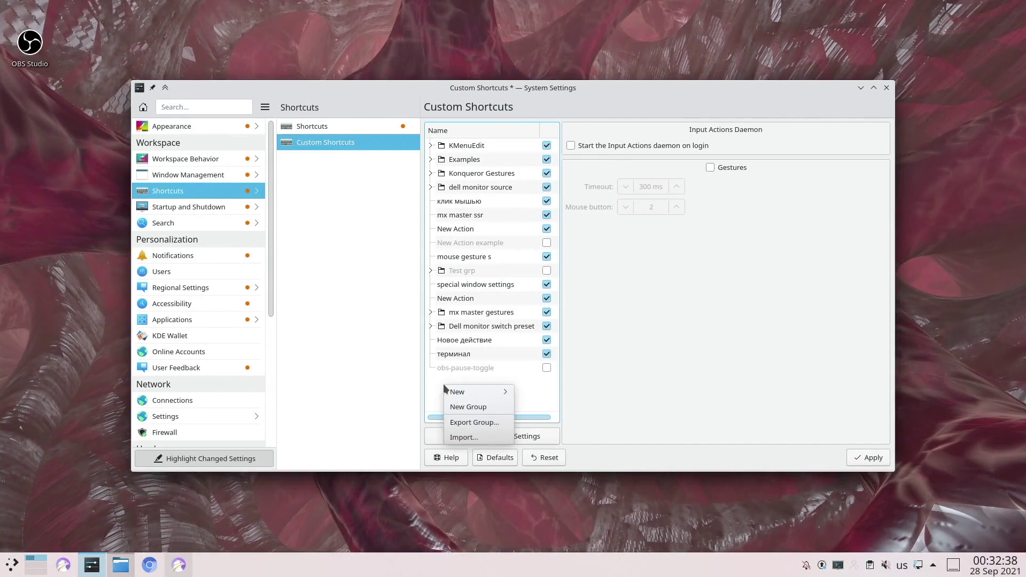
{"action": "mouse_move", "coordinate": [547, 392]}
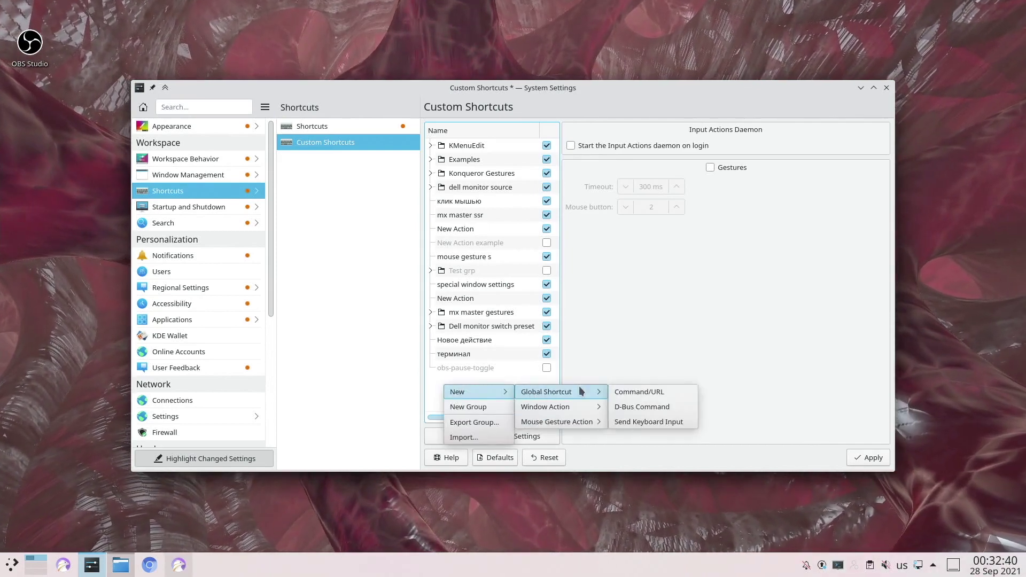
{"action": "left_click", "coordinate": [651, 391]}
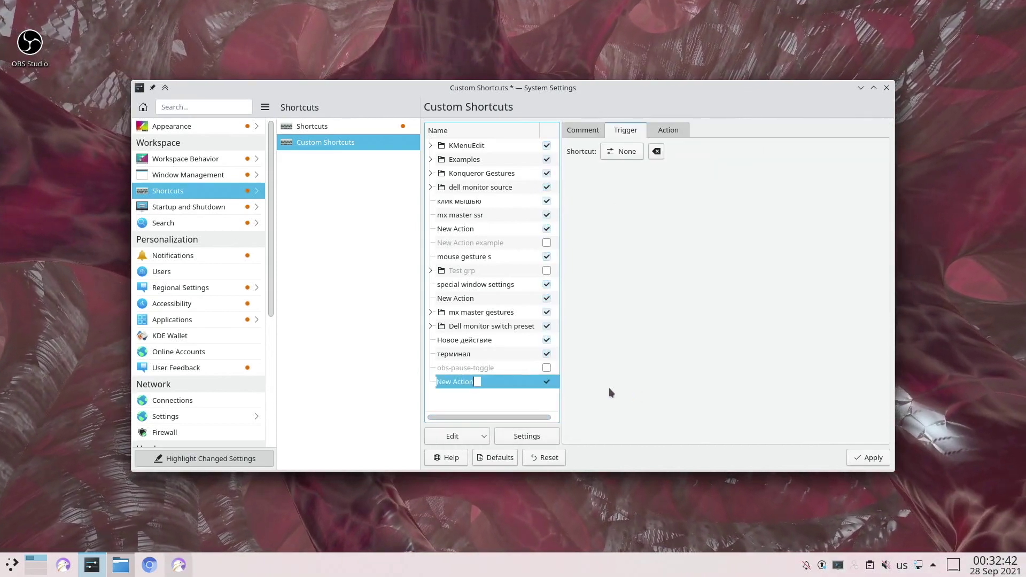
{"action": "type", "text": "obs"}
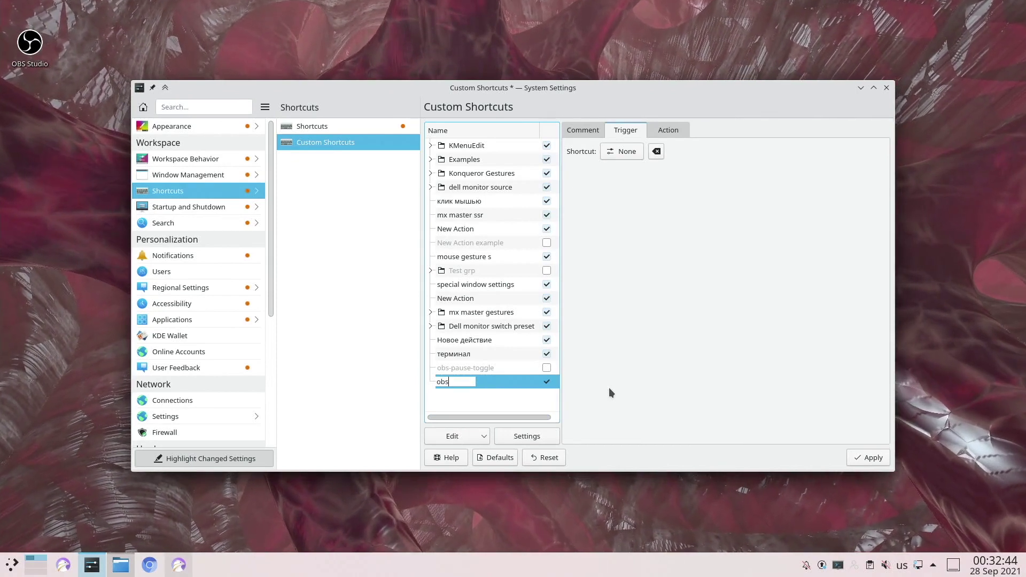
{"action": "type", "text": "-wayland"}
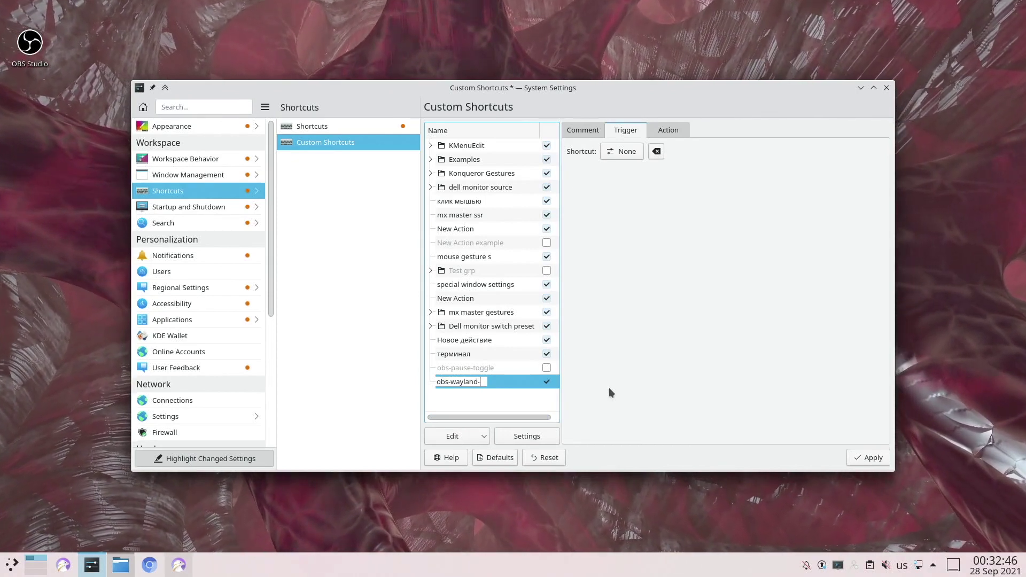
{"action": "type", "text": "-shortcuts"}
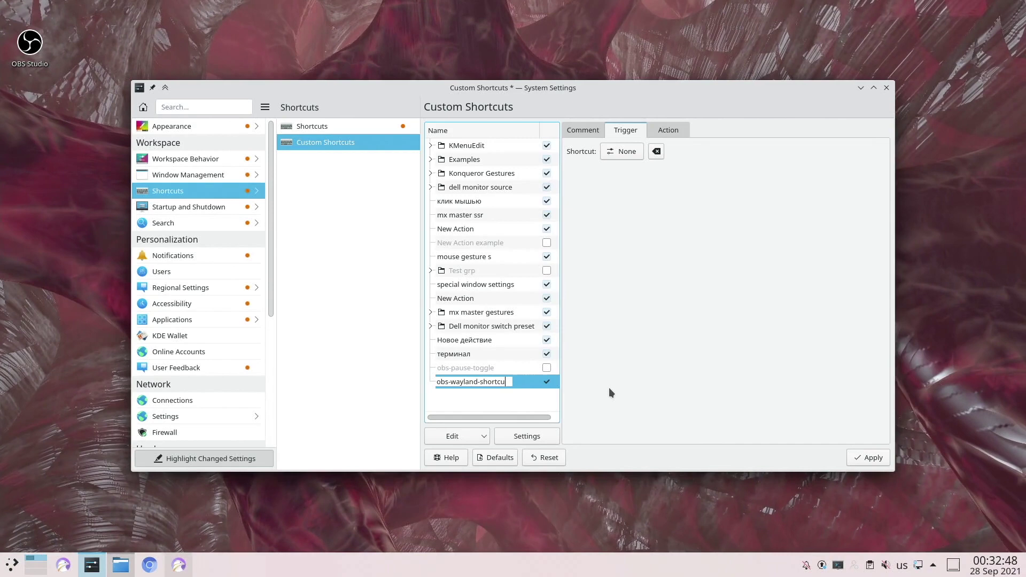
{"action": "key", "text": "Return"}
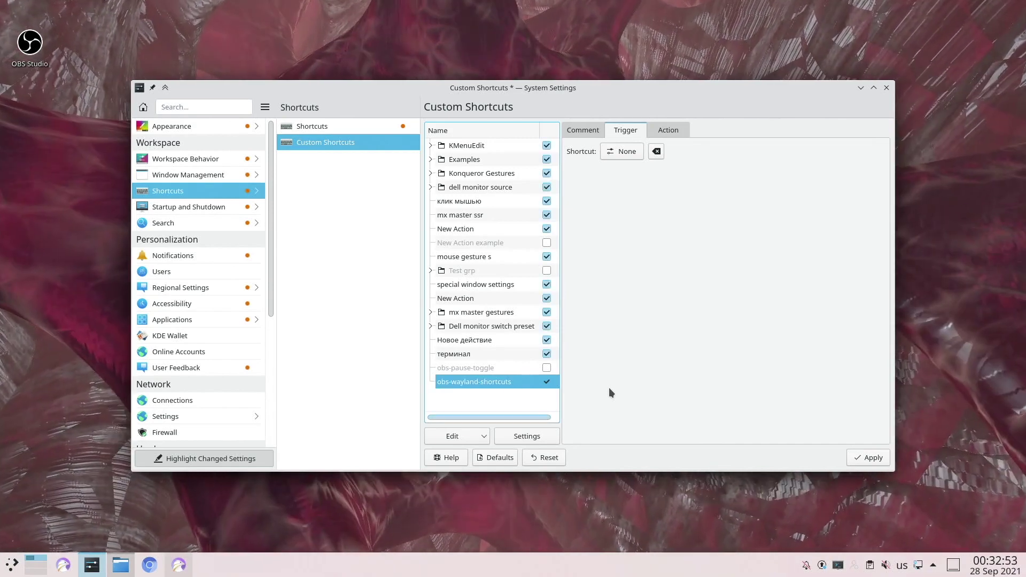
Set the command to the recording-toggle.py path and the trigger to Meta+X, then apply
{"action": "left_click", "coordinate": [668, 130]}
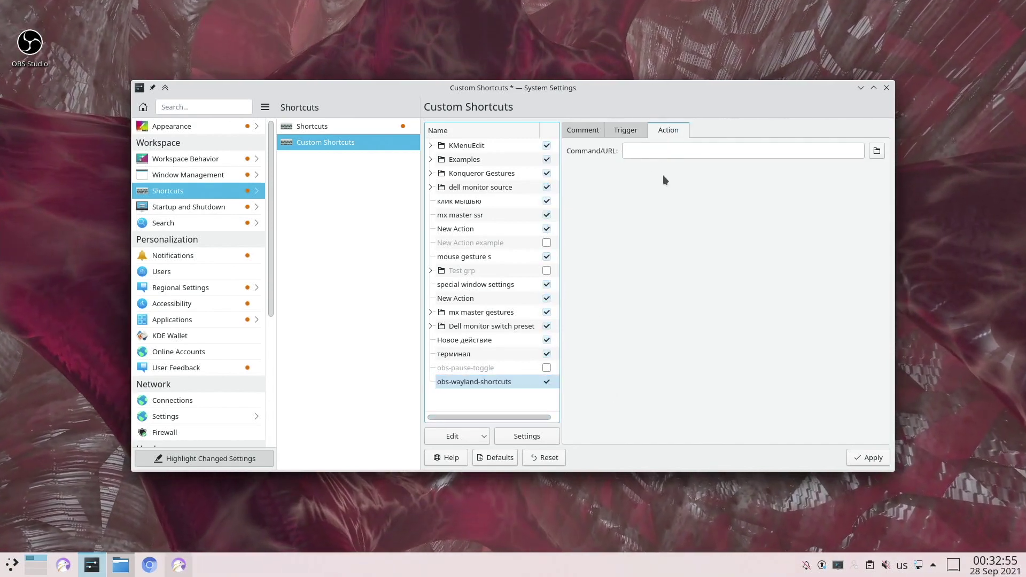
{"action": "key", "text": "ctrl+v"}
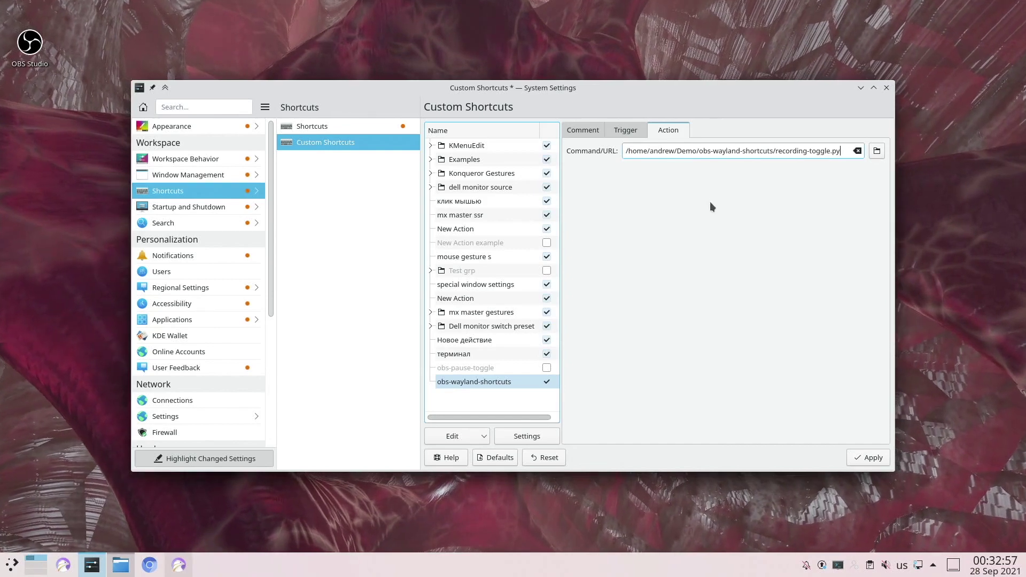
{"action": "left_click", "coordinate": [626, 130]}
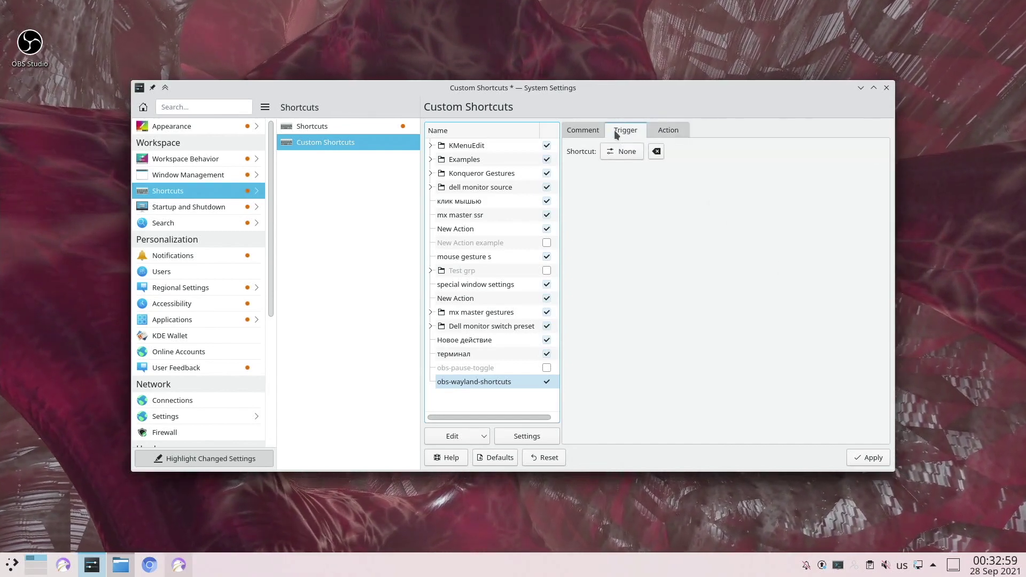
{"action": "left_click", "coordinate": [631, 155]}
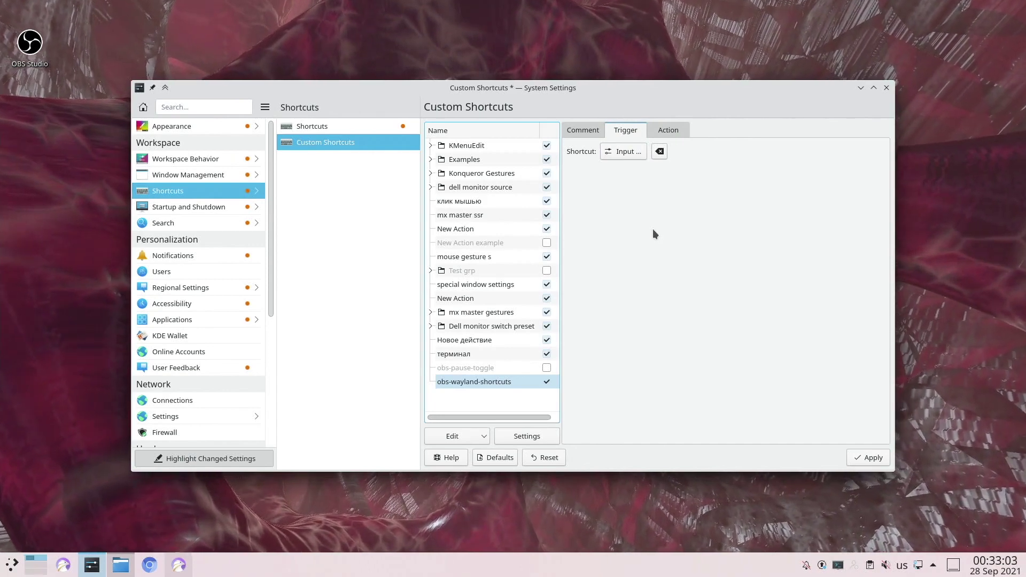
{"action": "key", "text": "super"}
{"action": "key", "text": "super+x"}
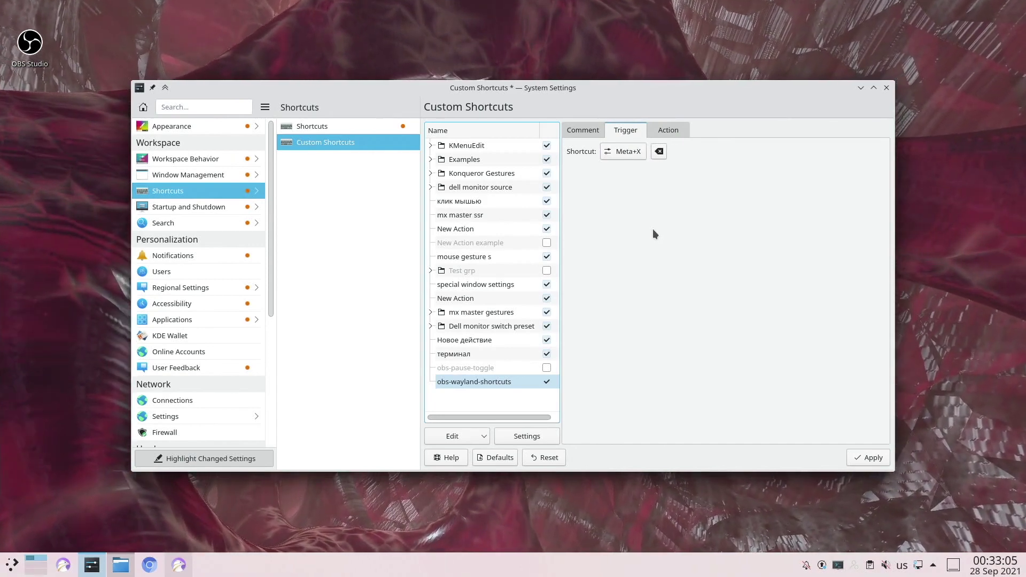
{"action": "left_click", "coordinate": [864, 457]}
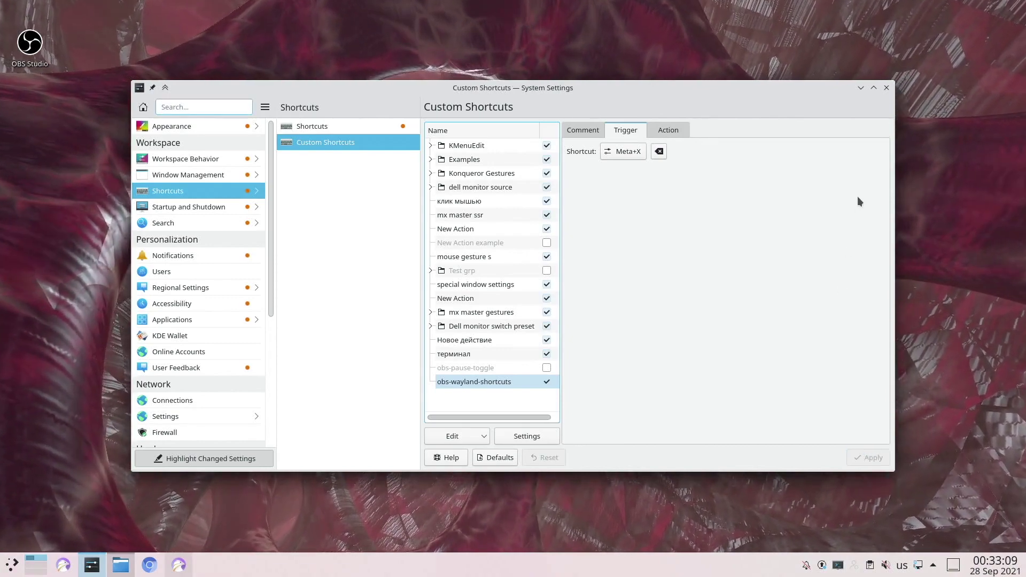
Switch to the Dolphin window and close it to clear the desktop
{"action": "key", "text": "super+x"}
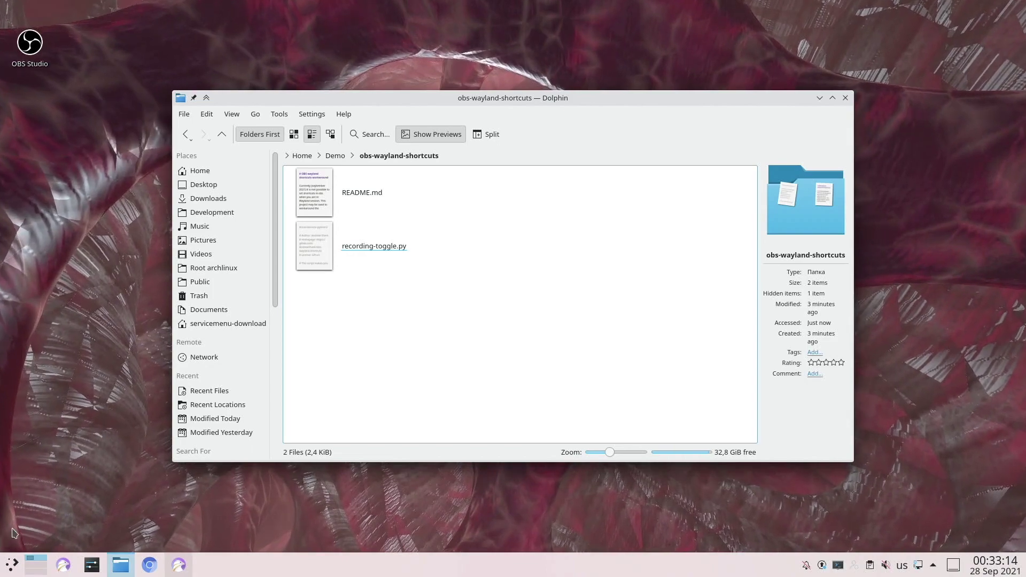
{"action": "left_click", "coordinate": [708, 154]}
{"action": "key", "text": "super+x"}
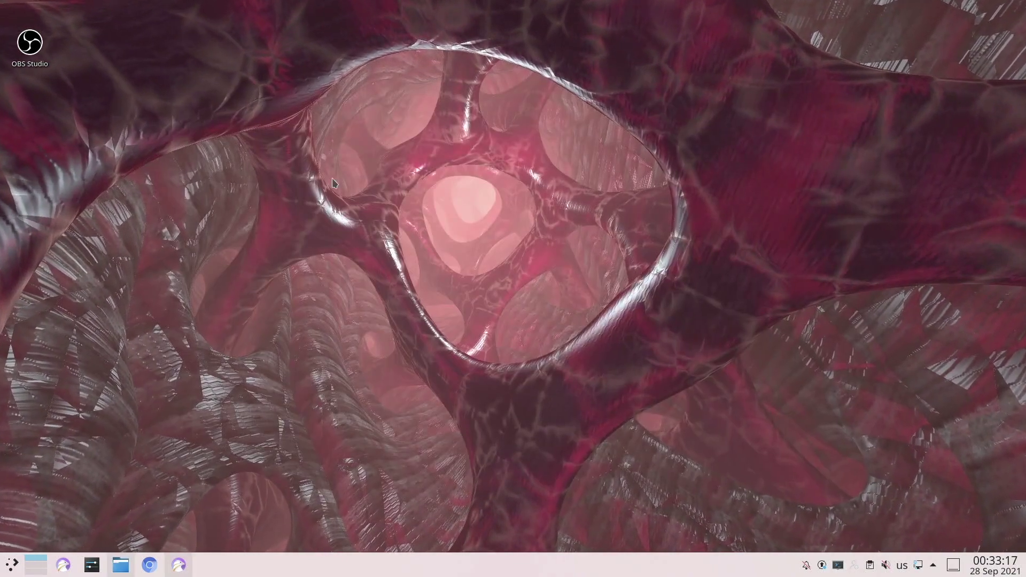
Relaunch OBS Studio and share the Dell Inc. screen in the Select screen dialog
{"action": "left_click", "coordinate": [40, 48]}
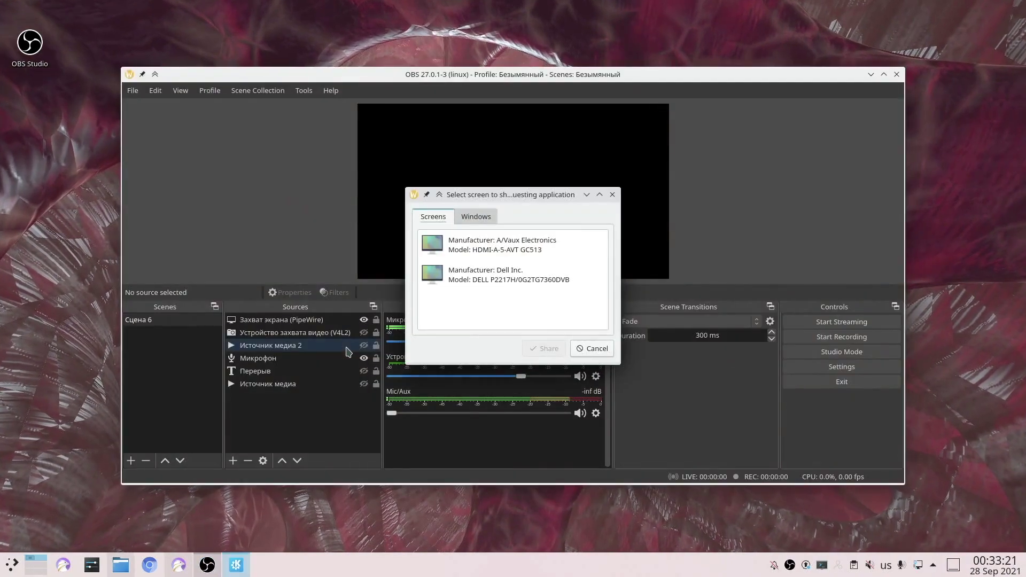
{"action": "left_click", "coordinate": [502, 280]}
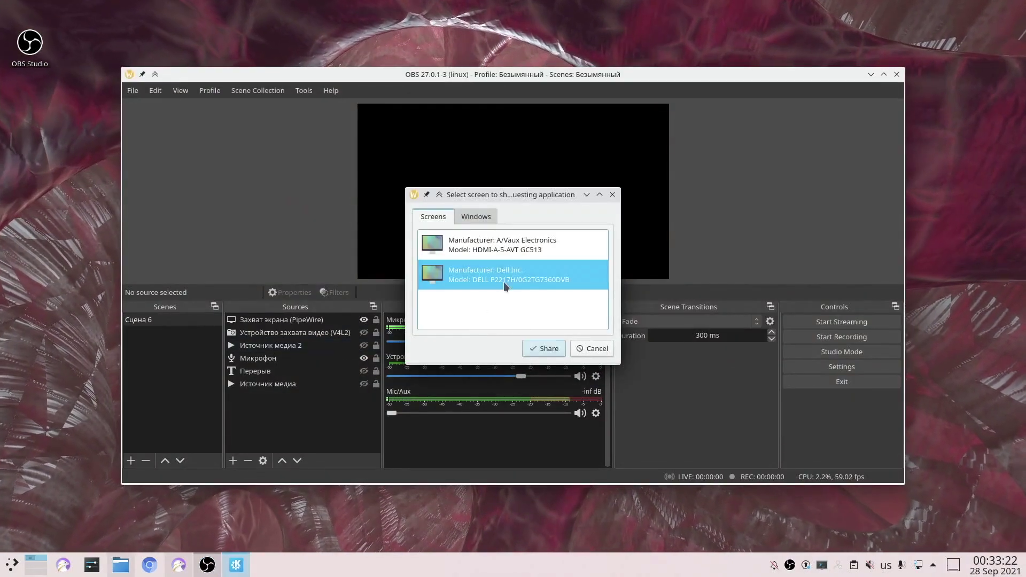
{"action": "left_click", "coordinate": [547, 350]}
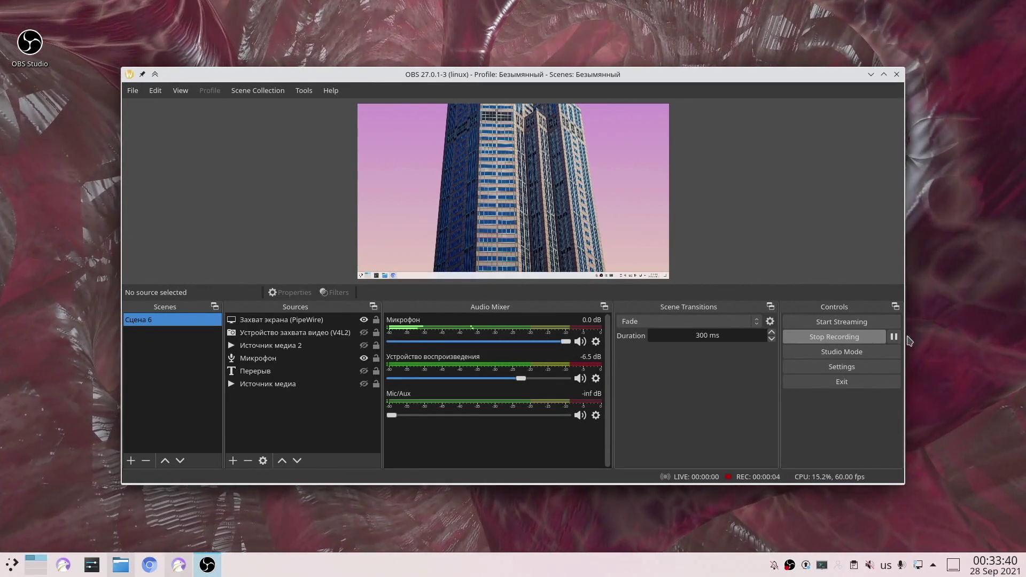
Pause the recording and minimise OBS, then restore it, stop recording, and minimise again
{"action": "left_click", "coordinate": [894, 336]}
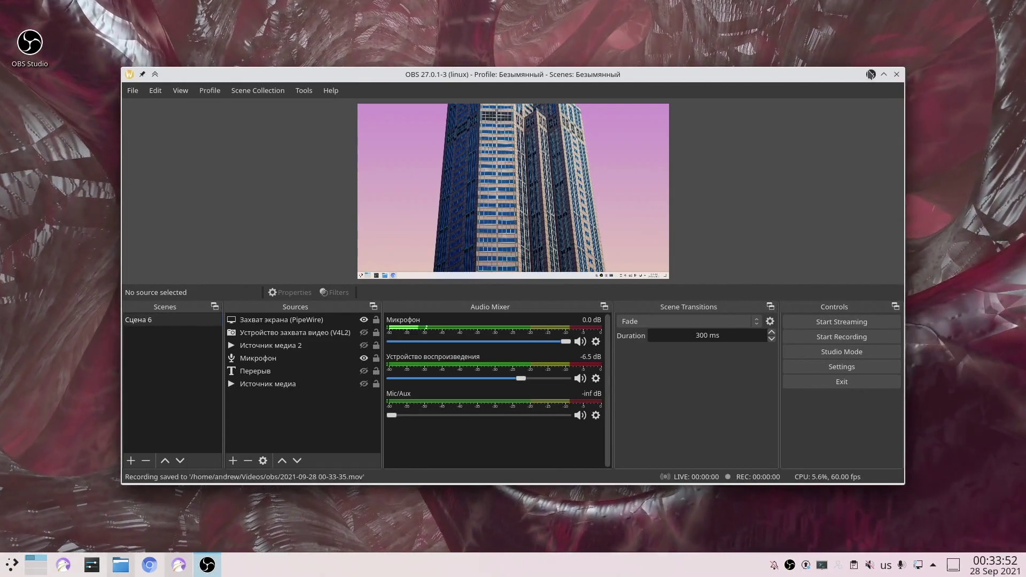
{"action": "left_click", "coordinate": [871, 75]}
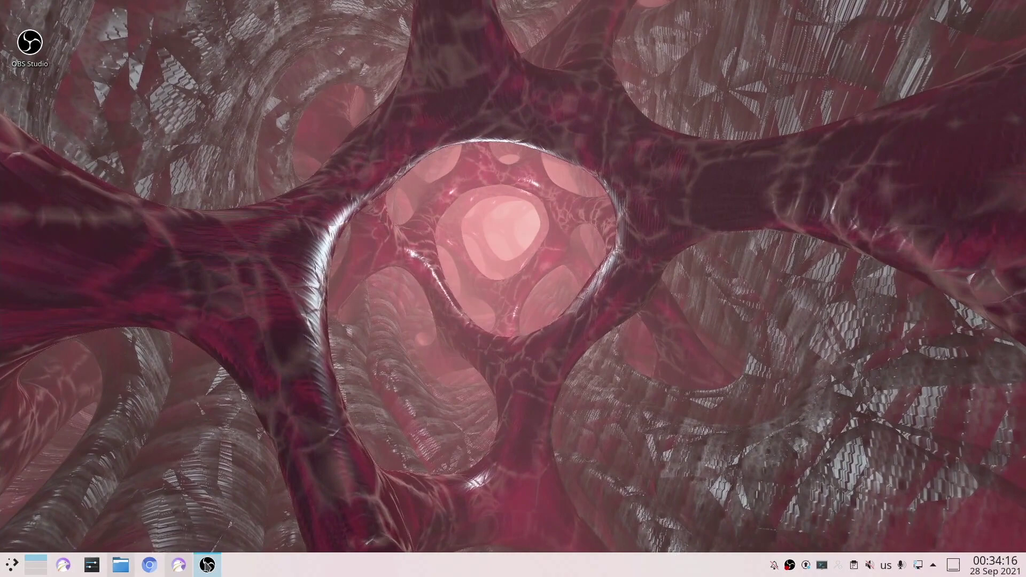
{"action": "left_click", "coordinate": [207, 565]}
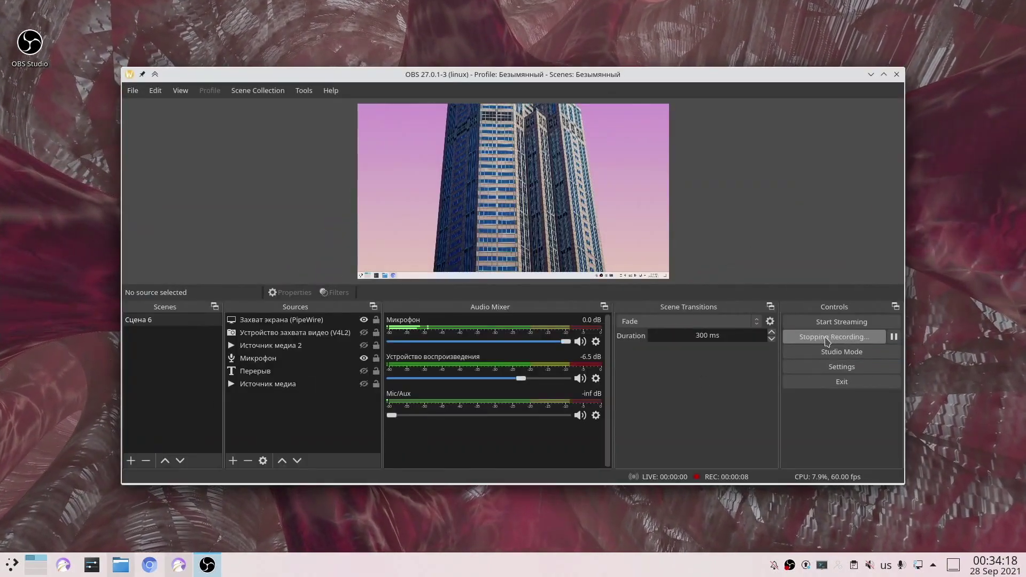
{"action": "left_click", "coordinate": [871, 75]}
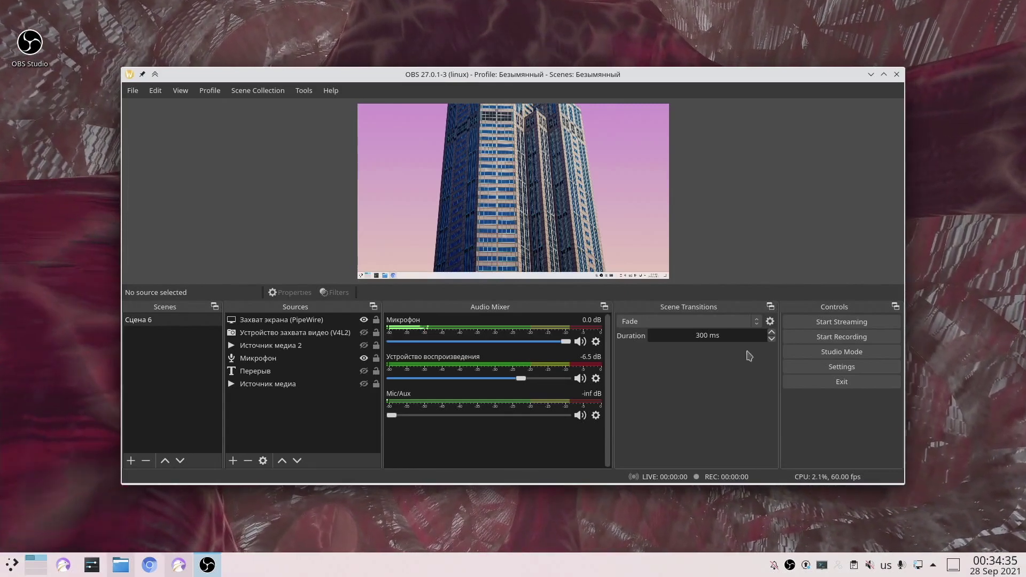
{"action": "left_click", "coordinate": [871, 74]}
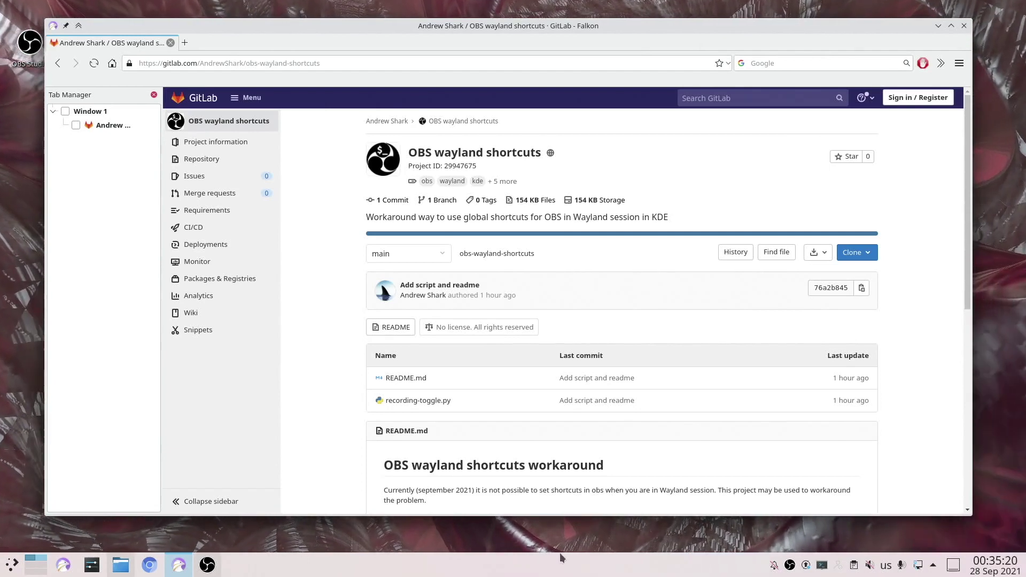
{"action": "left_click", "coordinate": [92, 566]}
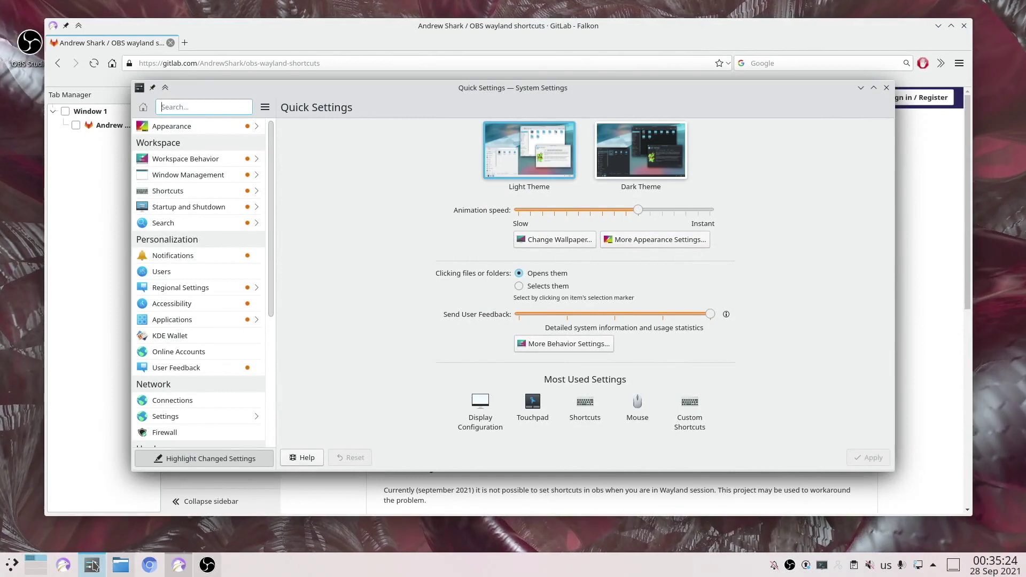
{"action": "left_click", "coordinate": [886, 88]}
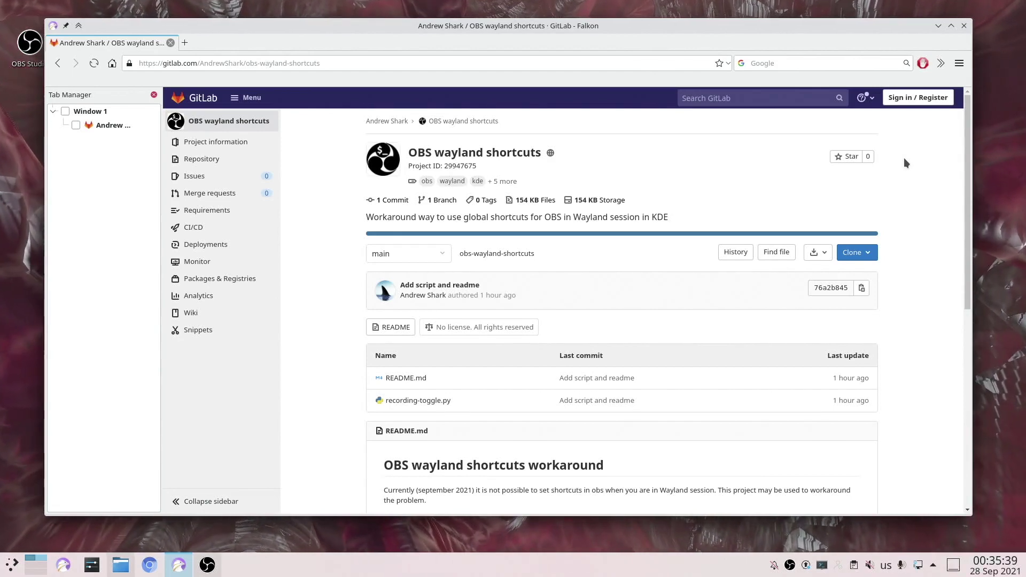
Minimise the Falkon browser window to bring the obs-wayland-shortcuts folder in Dolphin into view
{"action": "left_click", "coordinate": [941, 26]}
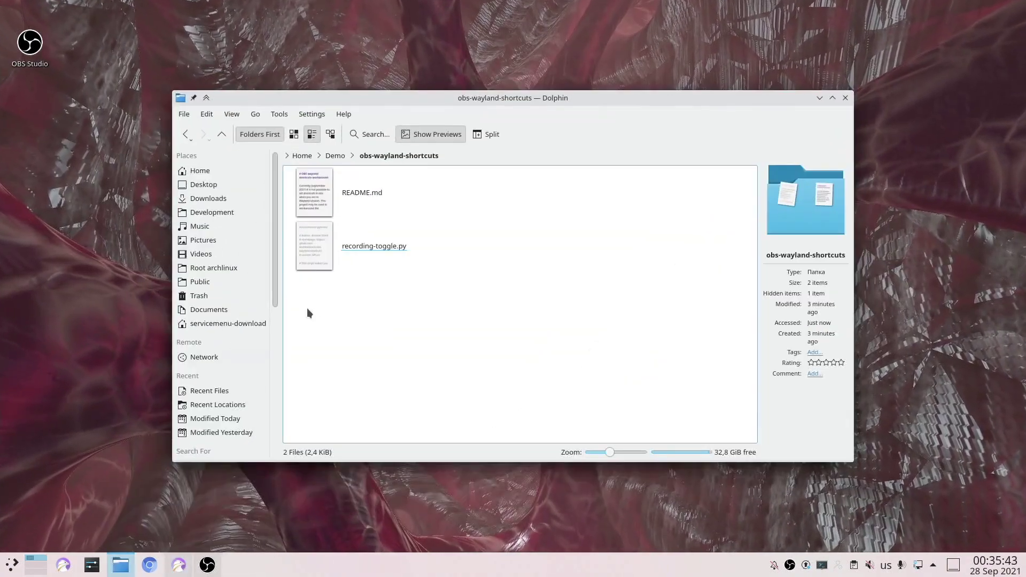